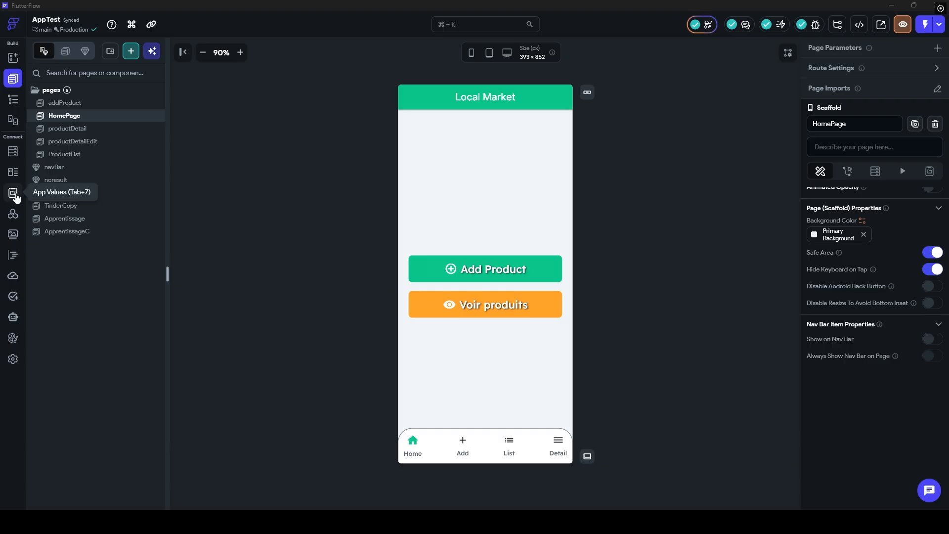
Step: In App Values, add an app state variable isDarkMode with field type Boolean
{"action": "left_click", "coordinate": [13, 194]}
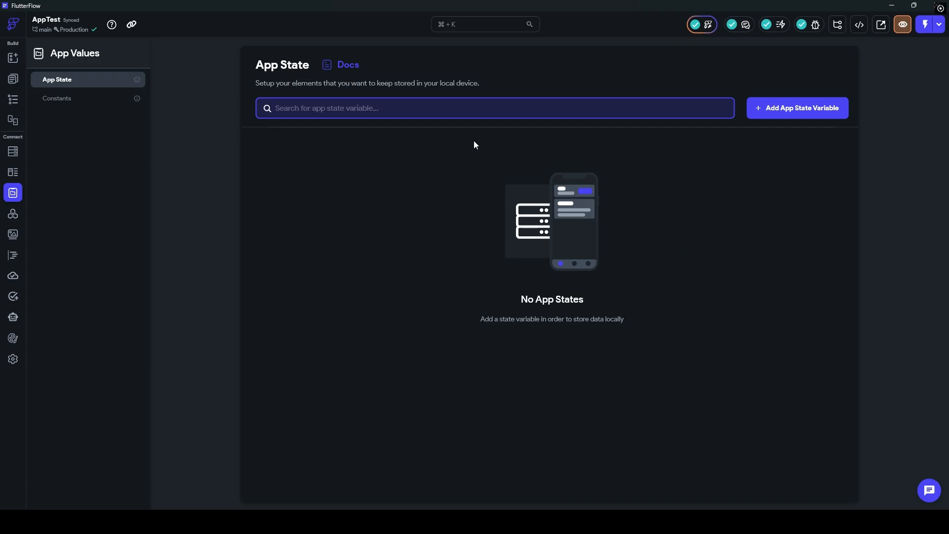
{"action": "left_click", "coordinate": [785, 106]}
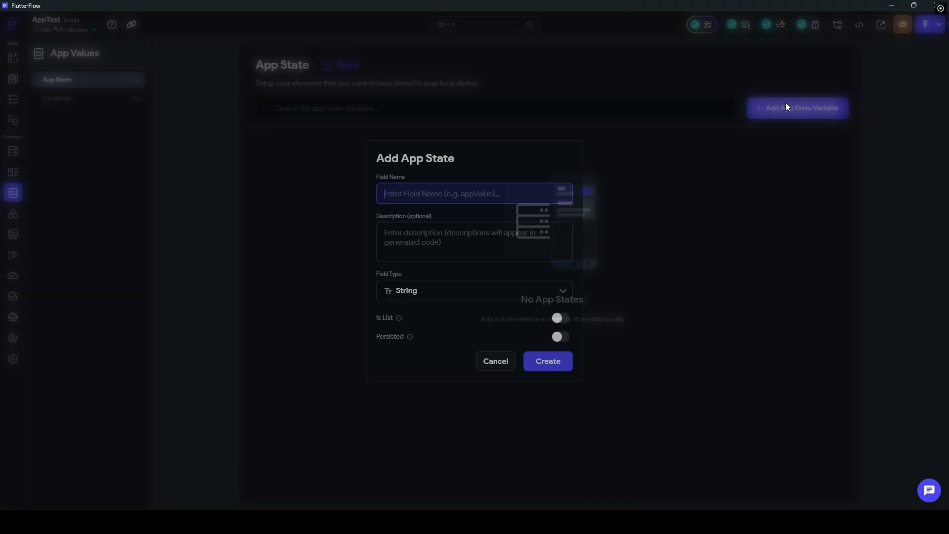
{"action": "type", "text": "isDar"}
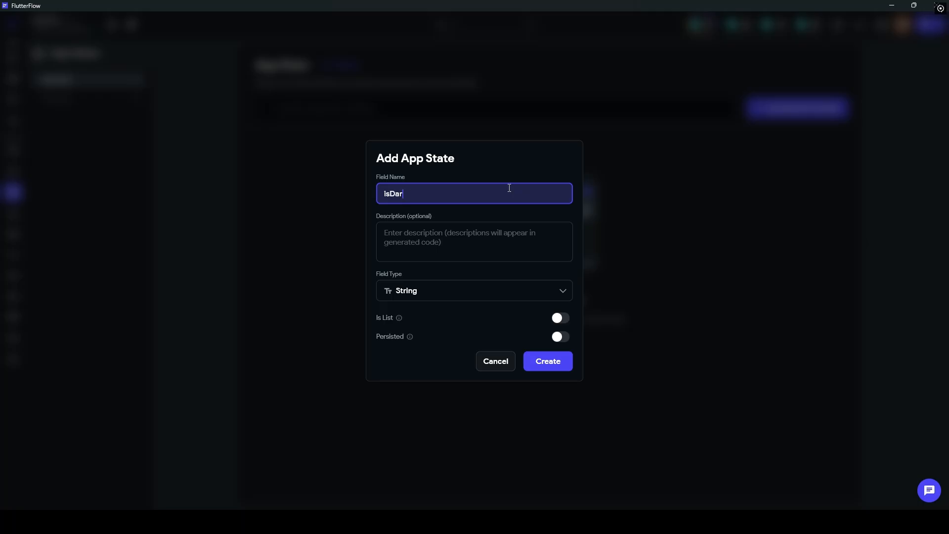
{"action": "type", "text": "kMode"}
{"action": "left_click", "coordinate": [420, 292]}
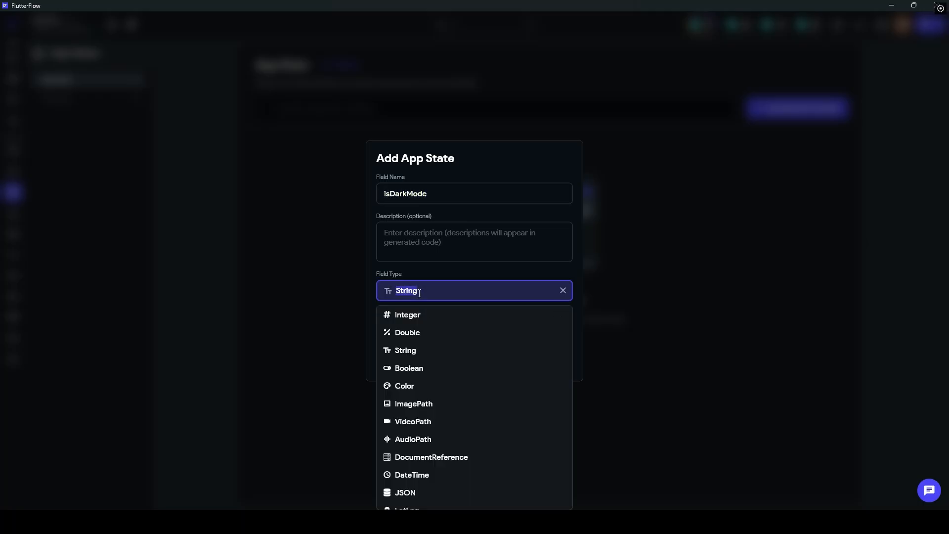
{"action": "left_click", "coordinate": [415, 368]}
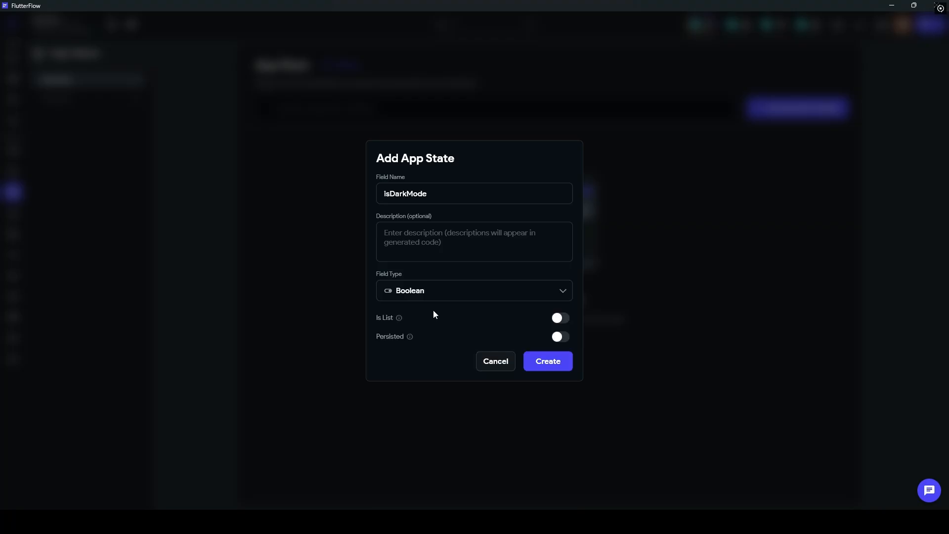
{"action": "left_click", "coordinate": [549, 361]}
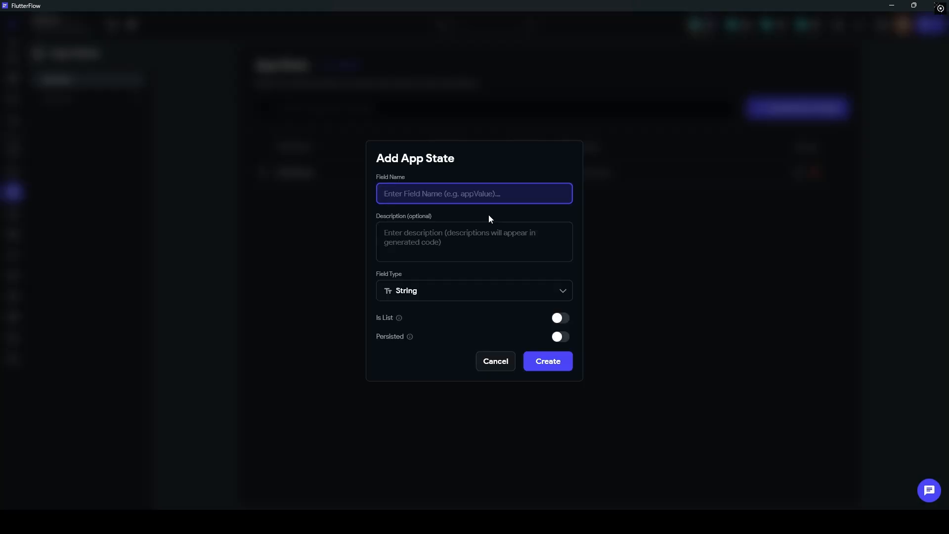
Step: Add the app state variable Panier with field type Integer
{"action": "type", "text": "Panier"}
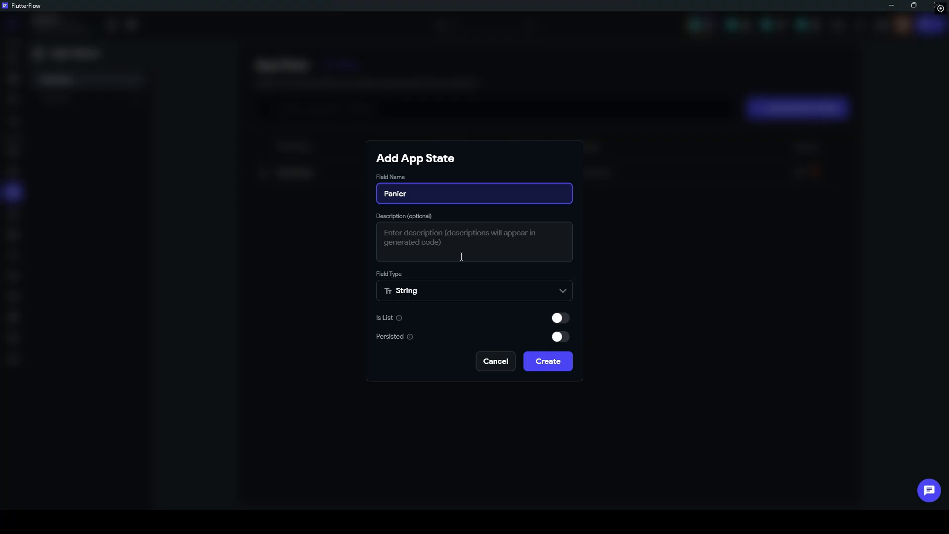
{"action": "left_click", "coordinate": [452, 285]}
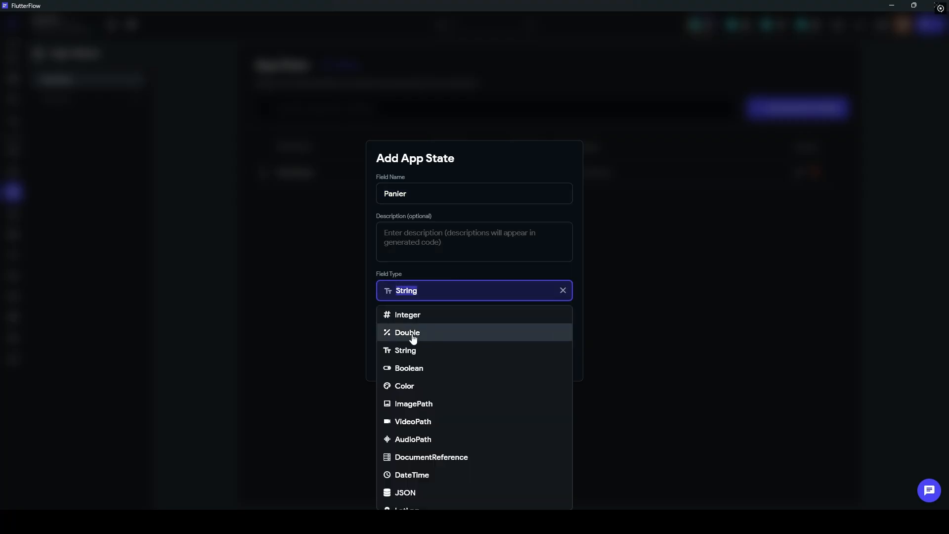
{"action": "left_click", "coordinate": [408, 317]}
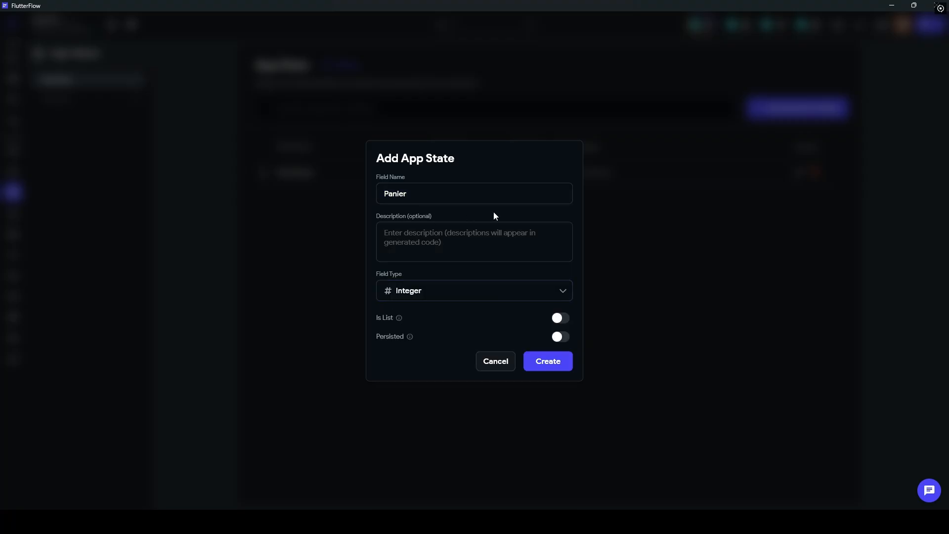
{"action": "left_click", "coordinate": [547, 362]}
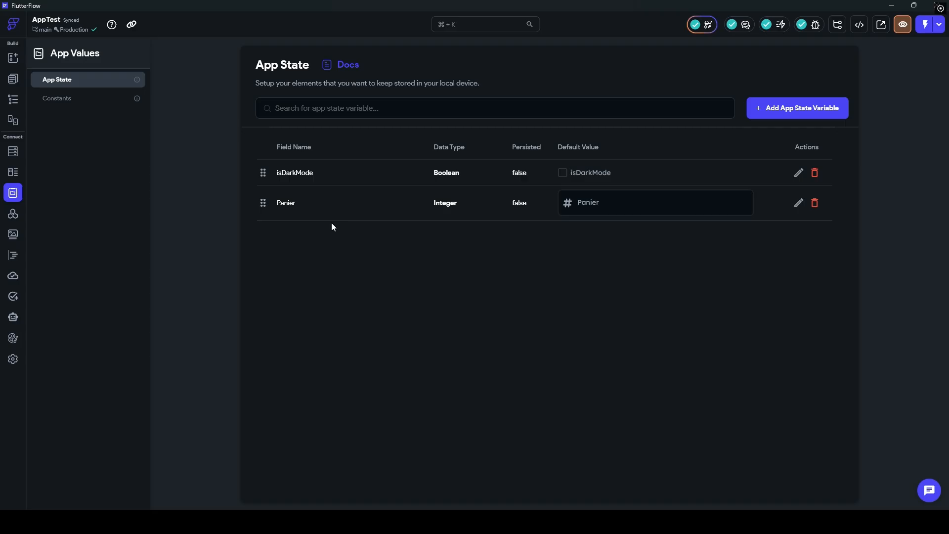
{"action": "left_click", "coordinate": [799, 174]}
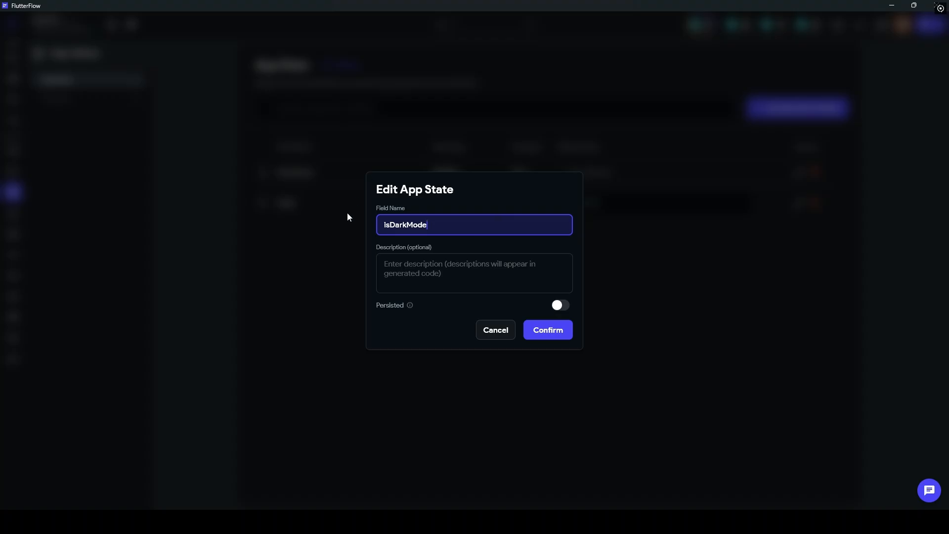
{"action": "left_click", "coordinate": [578, 359]}
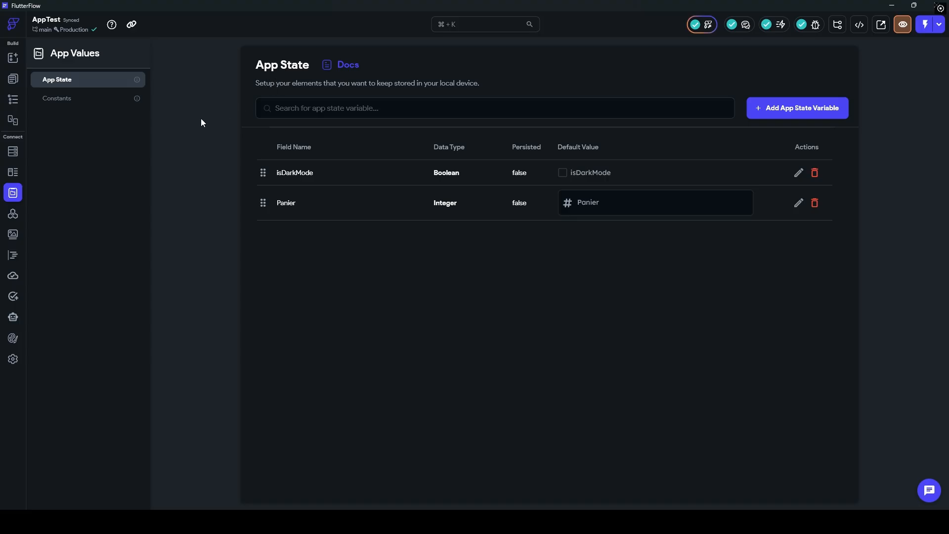
Step: Add a Boolean field isEditing, marked Nullable, to HomePage's Local Page State
{"action": "left_click", "coordinate": [13, 80]}
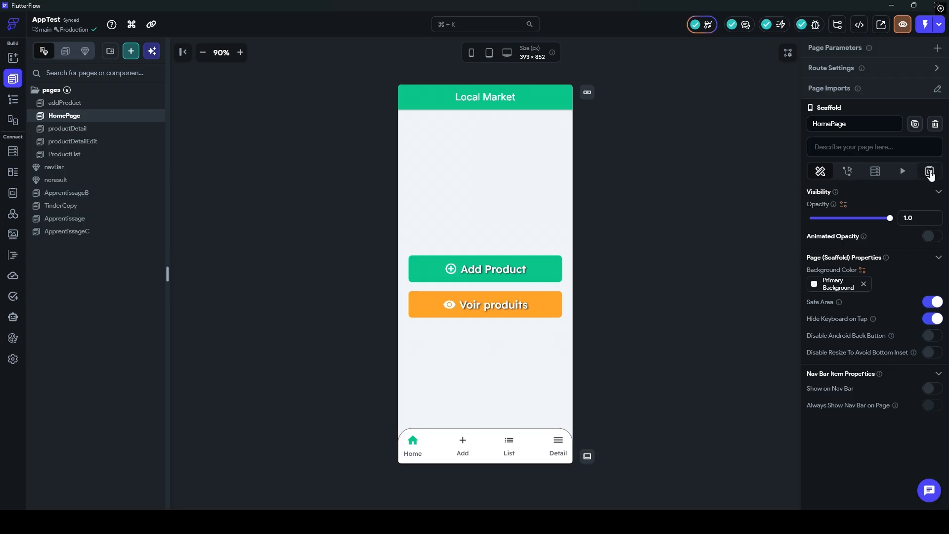
{"action": "left_click", "coordinate": [930, 172]}
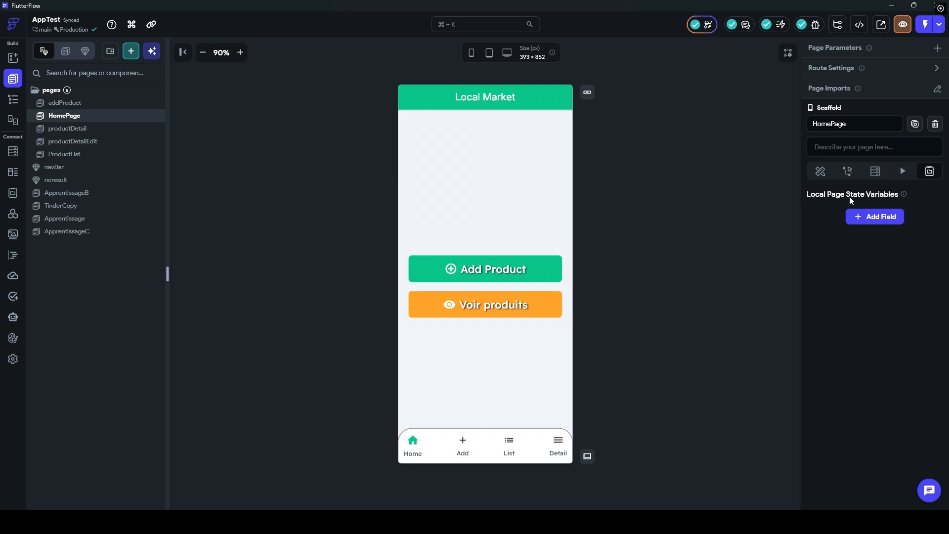
{"action": "left_click", "coordinate": [875, 216]}
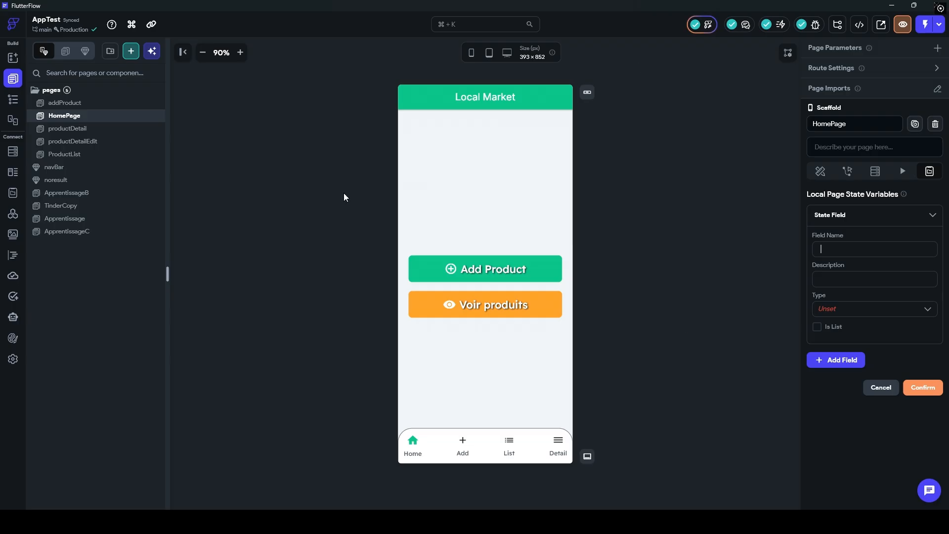
{"action": "left_click", "coordinate": [839, 309]}
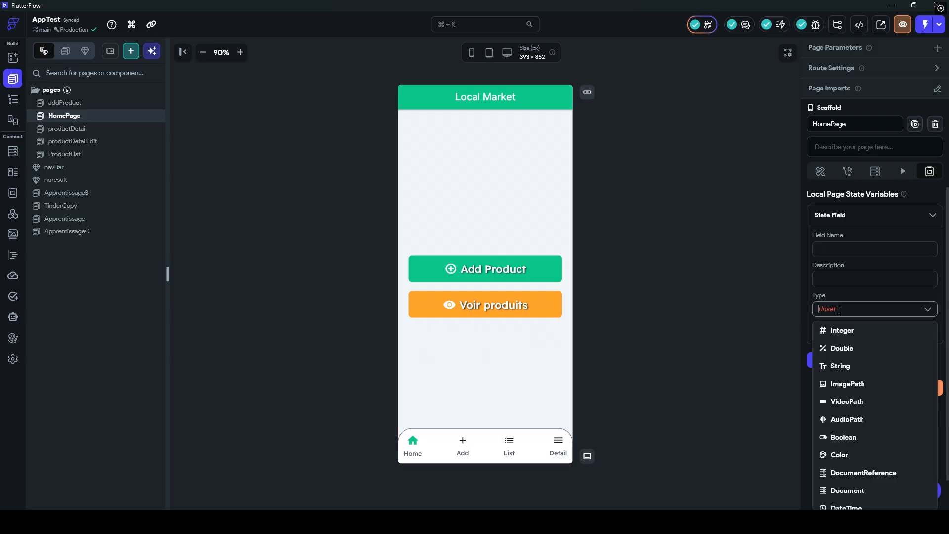
{"action": "left_click", "coordinate": [840, 437]}
{"action": "left_click", "coordinate": [846, 252]}
{"action": "type", "text": "isEditing"}
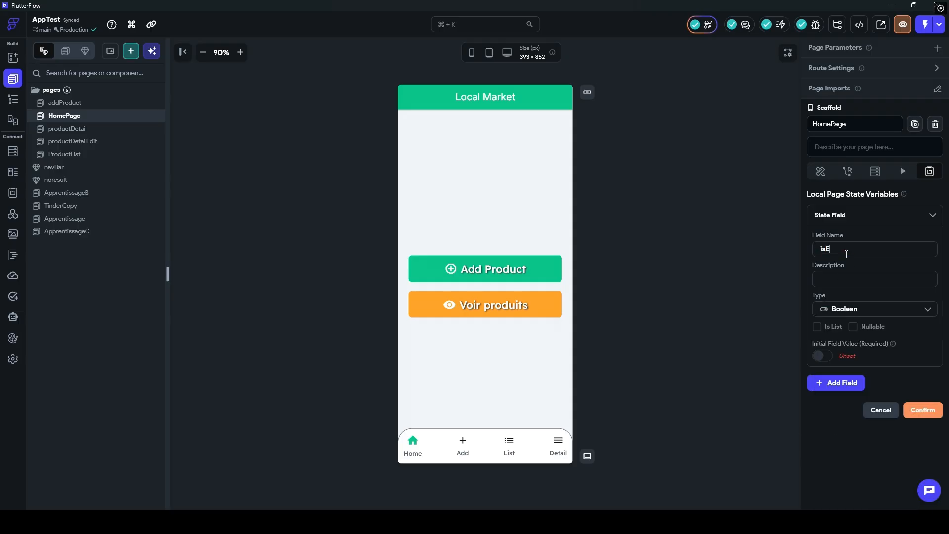
{"action": "left_click", "coordinate": [852, 327]}
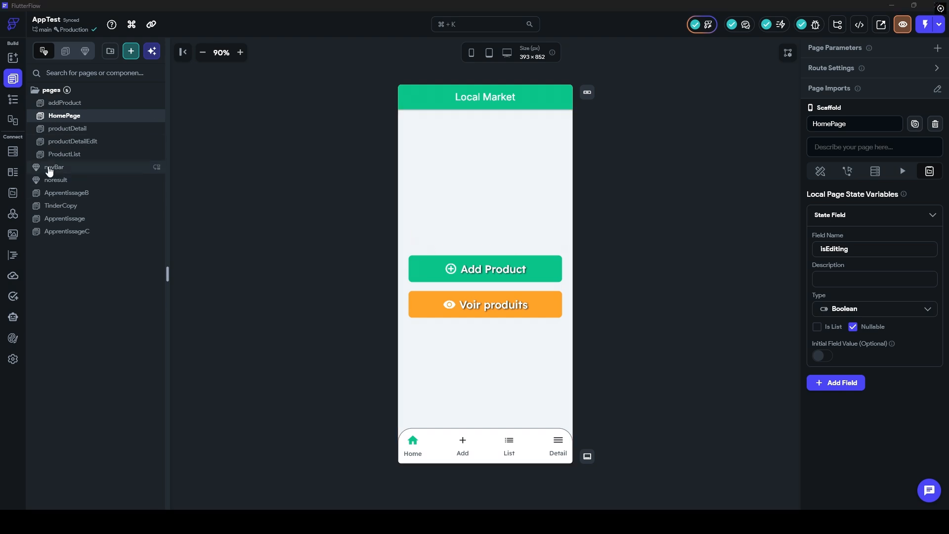
Step: Add a TextField inside the HomePage Column
{"action": "left_click", "coordinate": [13, 100]}
{"action": "left_click", "coordinate": [144, 164]}
{"action": "type", "text": "tex"}
{"action": "left_click", "coordinate": [241, 217]}
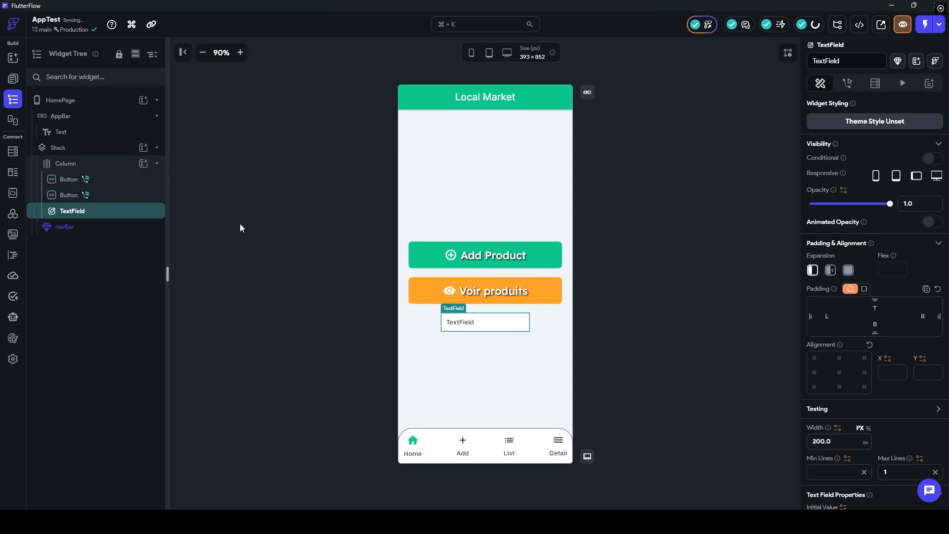
Step: Replace the TextField's hint text with 'Adresse de livraion'
{"action": "scroll", "coordinate": [859, 267], "scroll_direction": "down", "scroll_amount": 10}
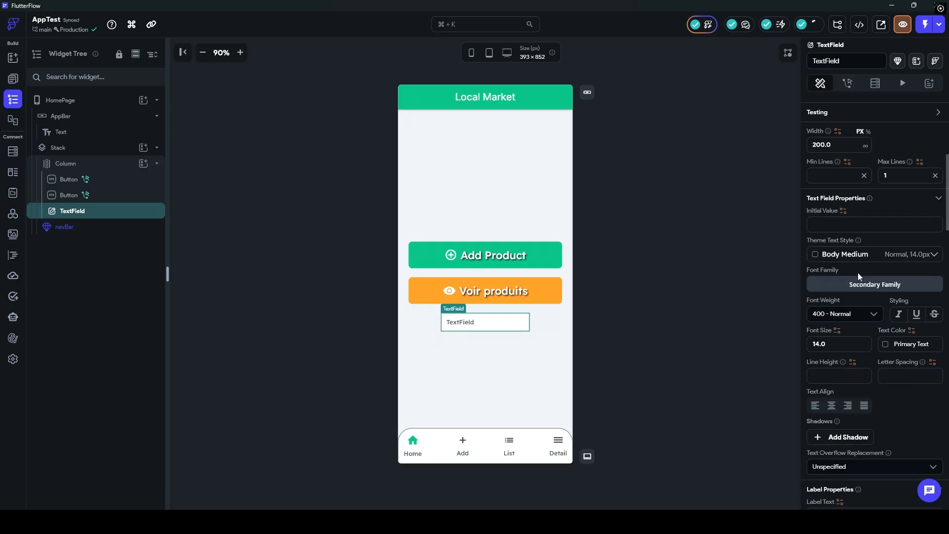
{"action": "scroll", "coordinate": [831, 297], "scroll_direction": "up", "scroll_amount": 10}
{"action": "scroll", "coordinate": [835, 257], "scroll_direction": "down", "scroll_amount": 14}
{"action": "scroll", "coordinate": [835, 264], "scroll_direction": "down", "scroll_amount": 3}
{"action": "left_click_drag", "start_coordinate": [842, 319], "coordinate": [762, 317]}
{"action": "type", "text": "Adres"}
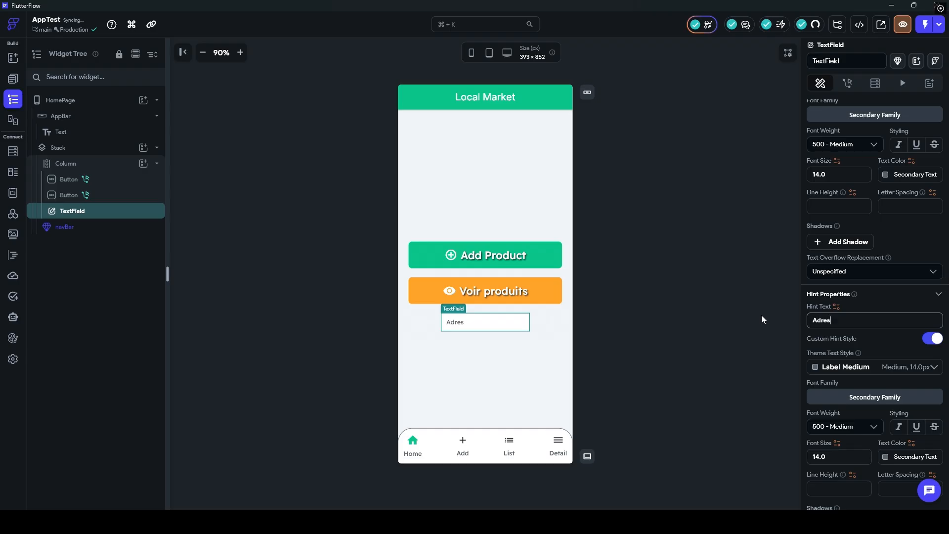
{"action": "type", "text": "se de livraion"}
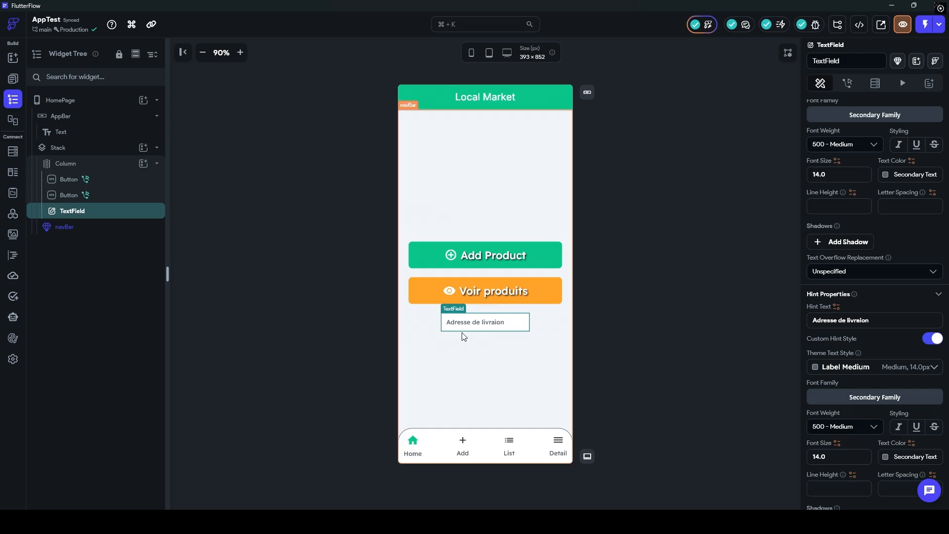
{"action": "left_click", "coordinate": [143, 163]}
Step: Add a Container to the Column, visible only when page state isEditing is true
{"action": "left_click", "coordinate": [194, 261]}
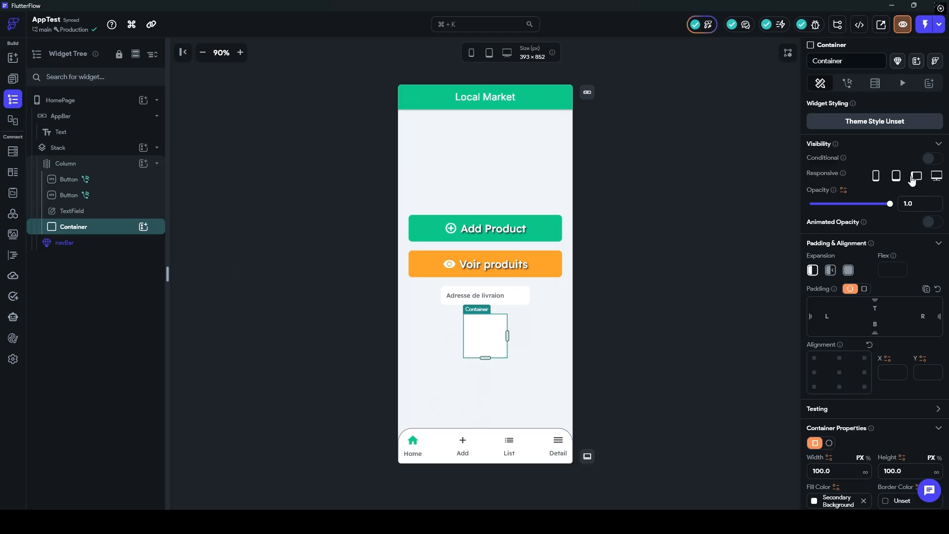
{"action": "left_click", "coordinate": [929, 159]}
{"action": "left_click", "coordinate": [882, 176]}
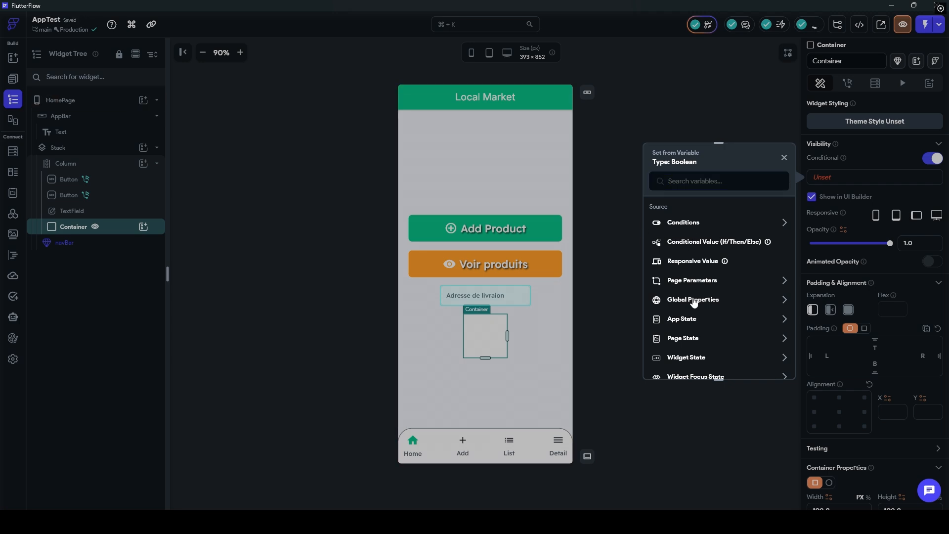
{"action": "left_click", "coordinate": [682, 339]}
{"action": "left_click", "coordinate": [677, 320]}
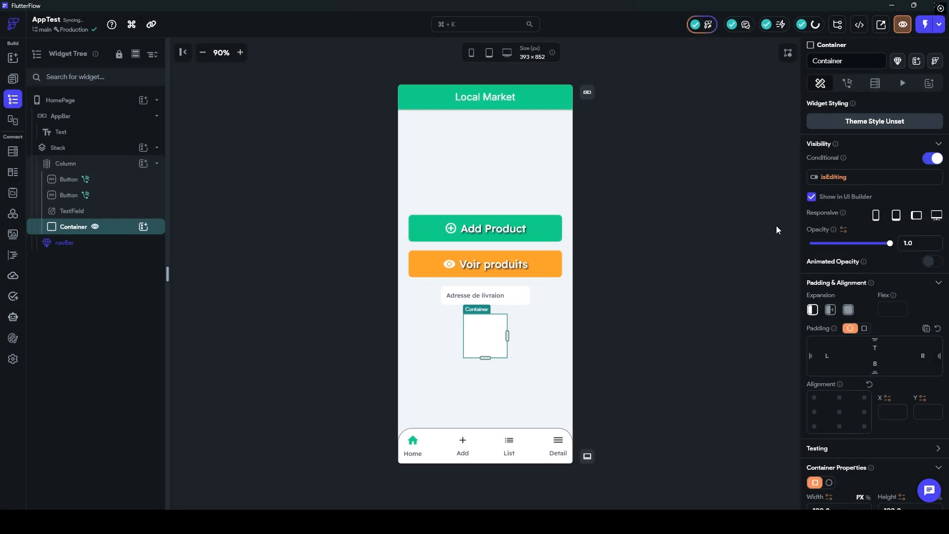
Step: Recheck the isEditing visibility binding, copying the variable and keeping isEditing selected
{"action": "left_click", "coordinate": [837, 178]}
{"action": "left_click", "coordinate": [784, 187]}
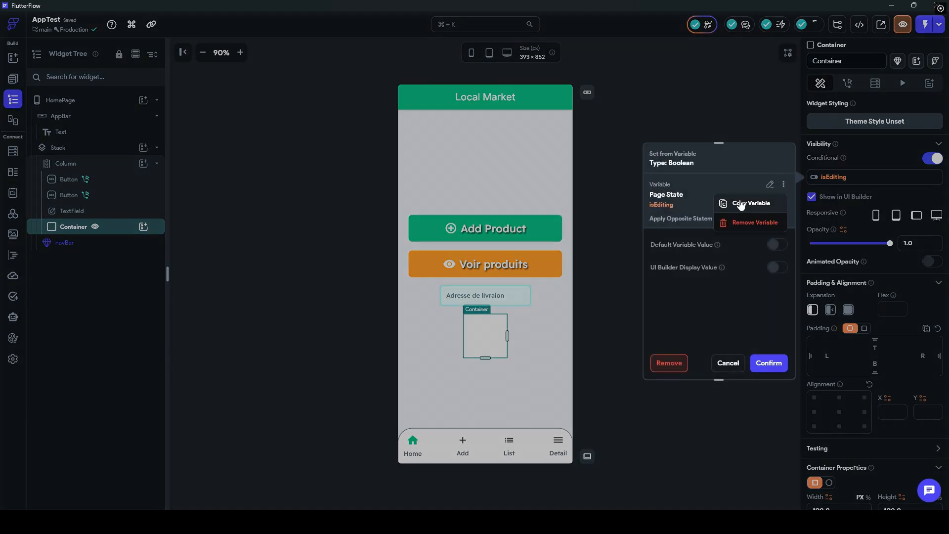
{"action": "left_click", "coordinate": [741, 204]}
{"action": "left_click", "coordinate": [821, 181]}
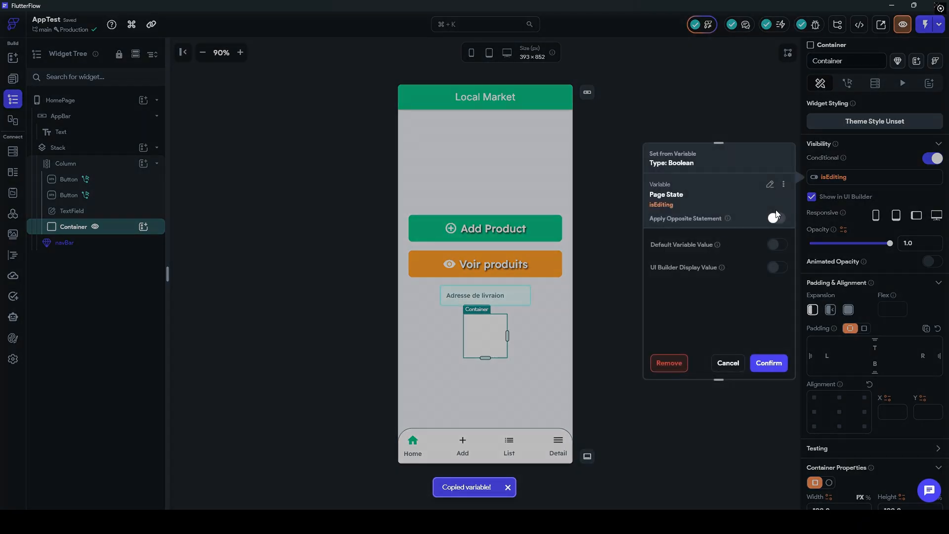
{"action": "left_click", "coordinate": [771, 186]}
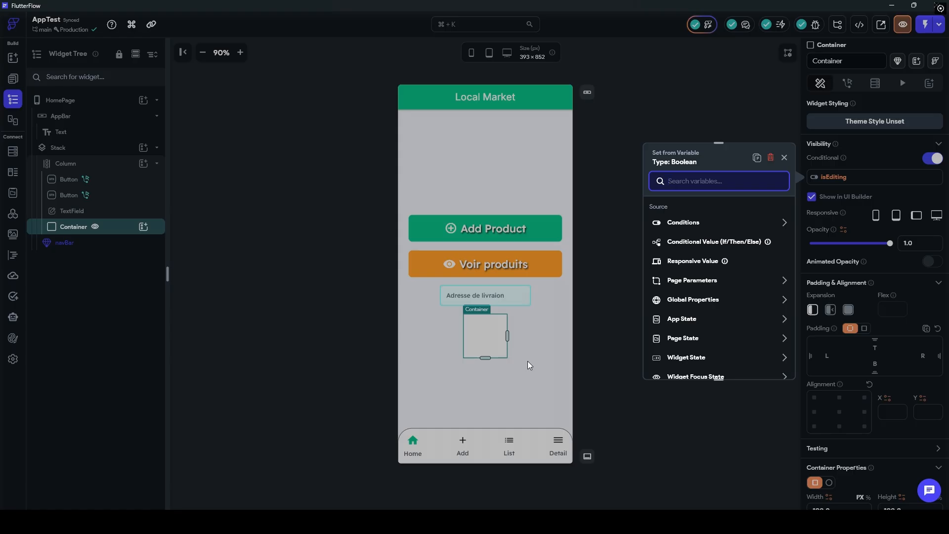
{"action": "left_click", "coordinate": [591, 367]}
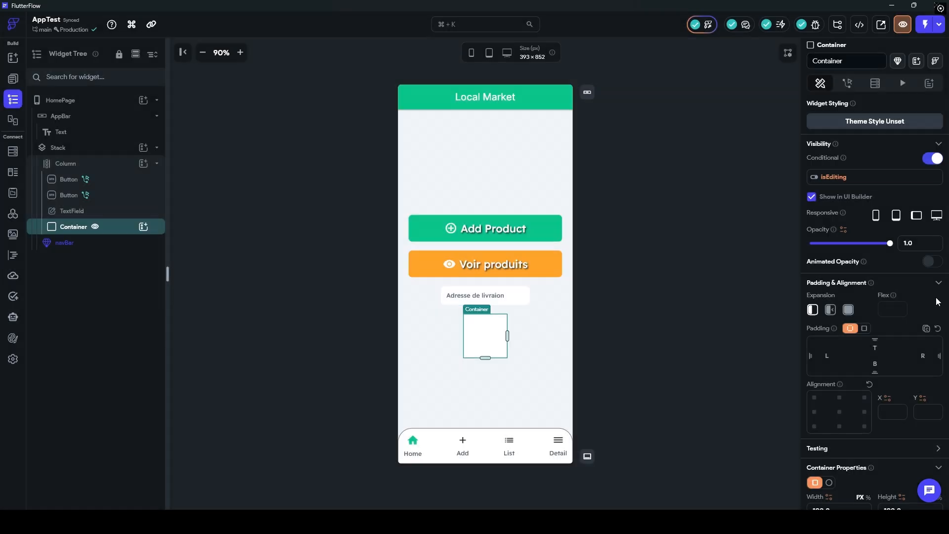
{"action": "left_click", "coordinate": [538, 341]}
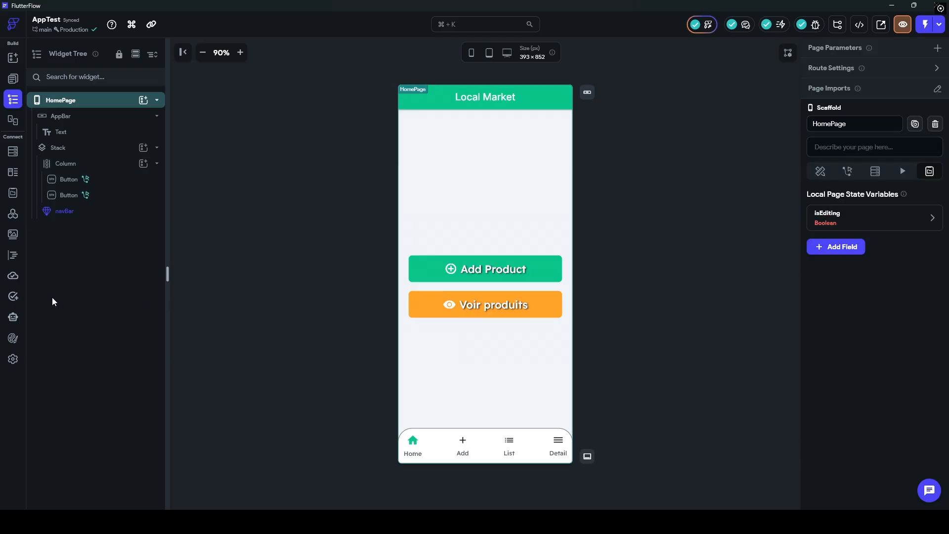
Step: Create a String app constant named supportEmail under App Values > Constants
{"action": "left_click", "coordinate": [13, 192]}
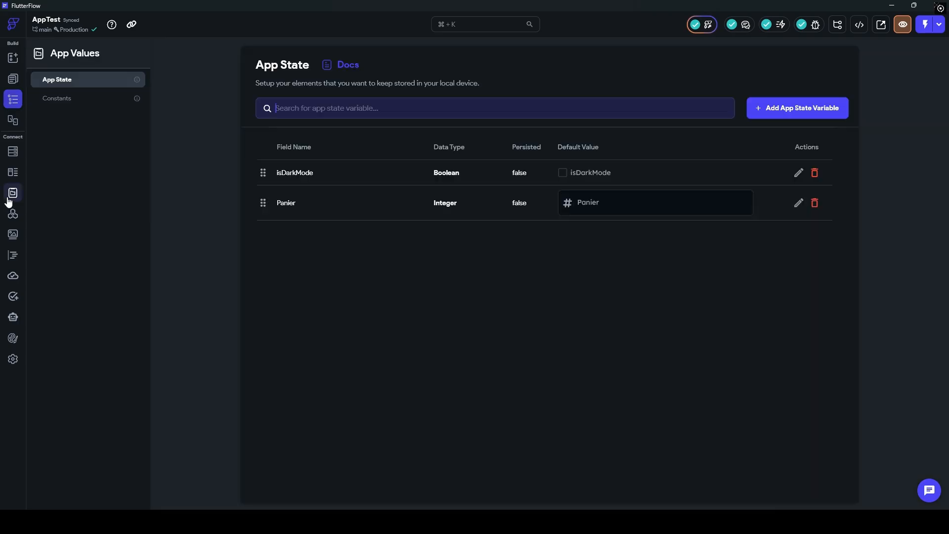
{"action": "left_click", "coordinate": [61, 97]}
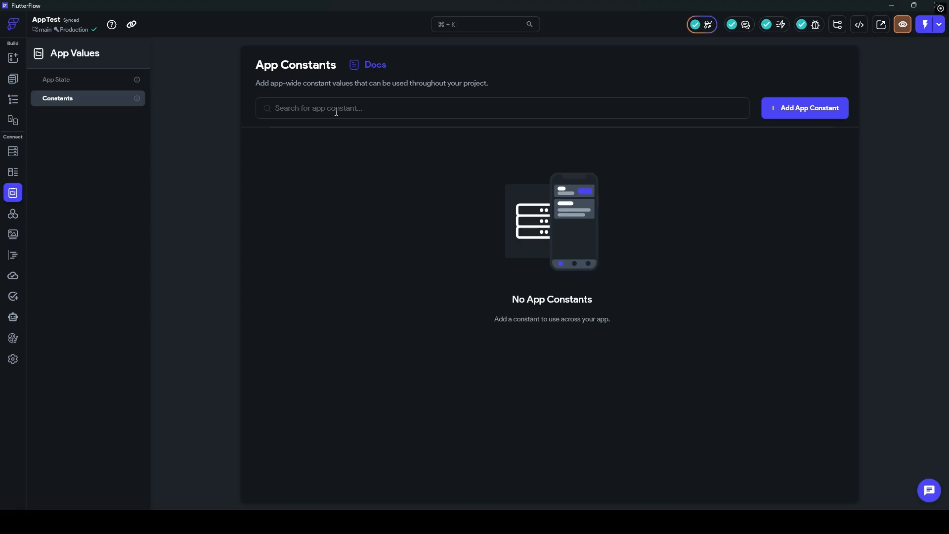
{"action": "left_click", "coordinate": [795, 108]}
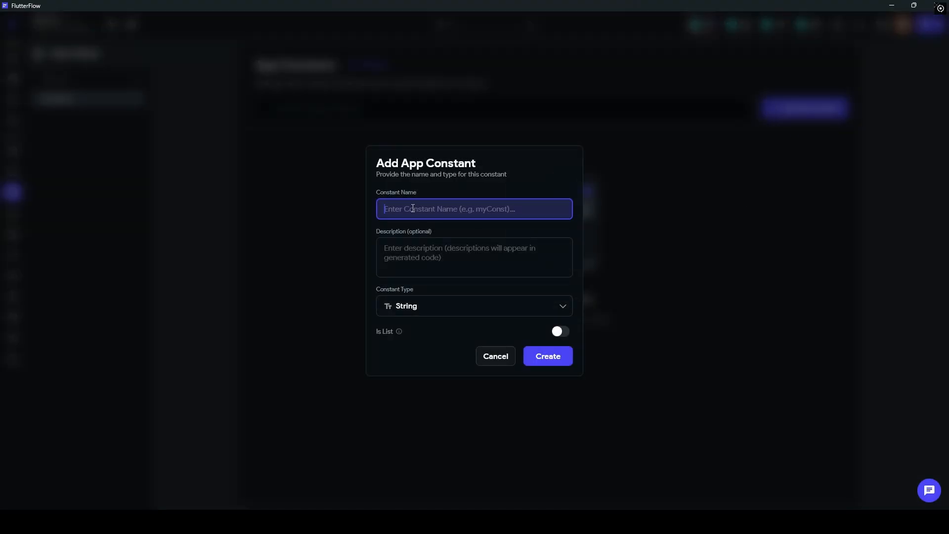
{"action": "type", "text": "support"}
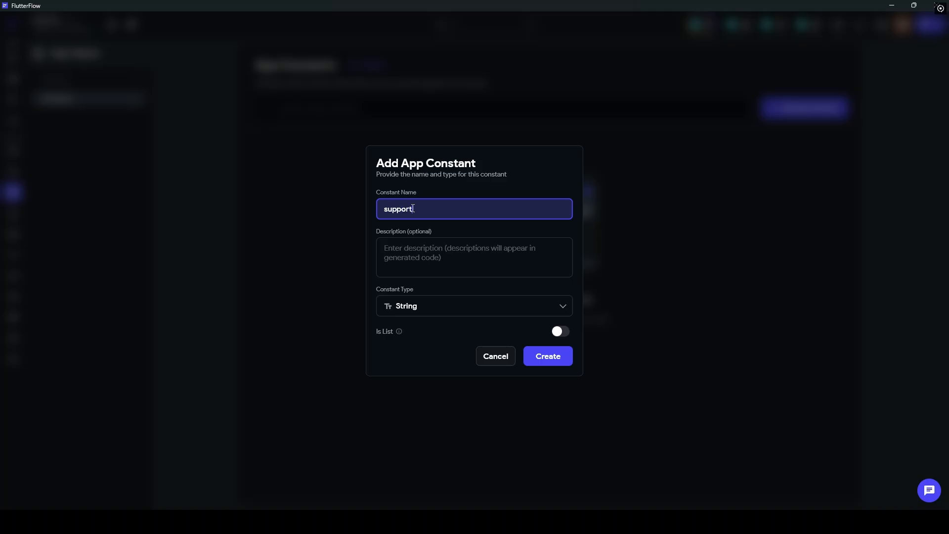
{"action": "type", "text": "Email"}
{"action": "left_click", "coordinate": [562, 355]}
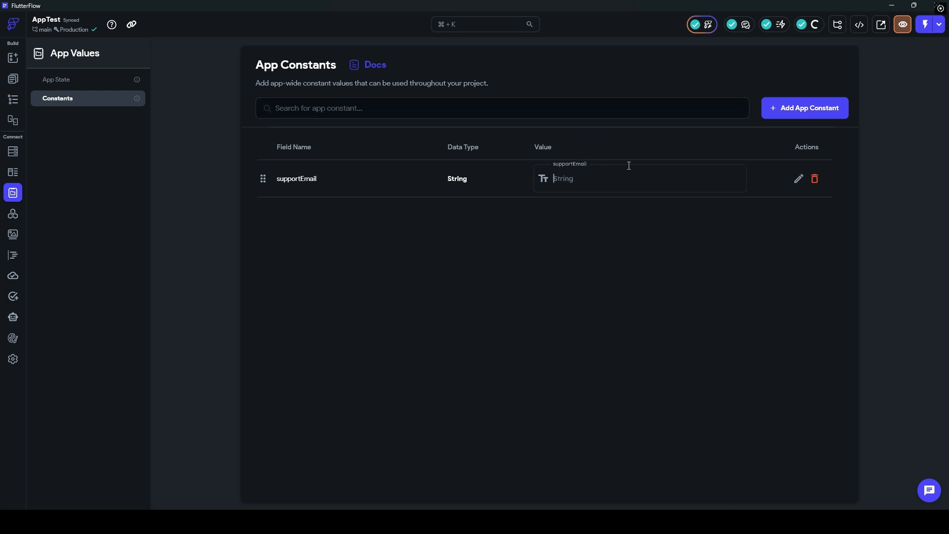
Step: Enter the support e-mail address as supportEmail's value and reposition its row
{"action": "key", "text": "Return"}
{"action": "left_click_drag", "start_coordinate": [651, 180], "coordinate": [440, 182]}
{"action": "left_click", "coordinate": [579, 225]}
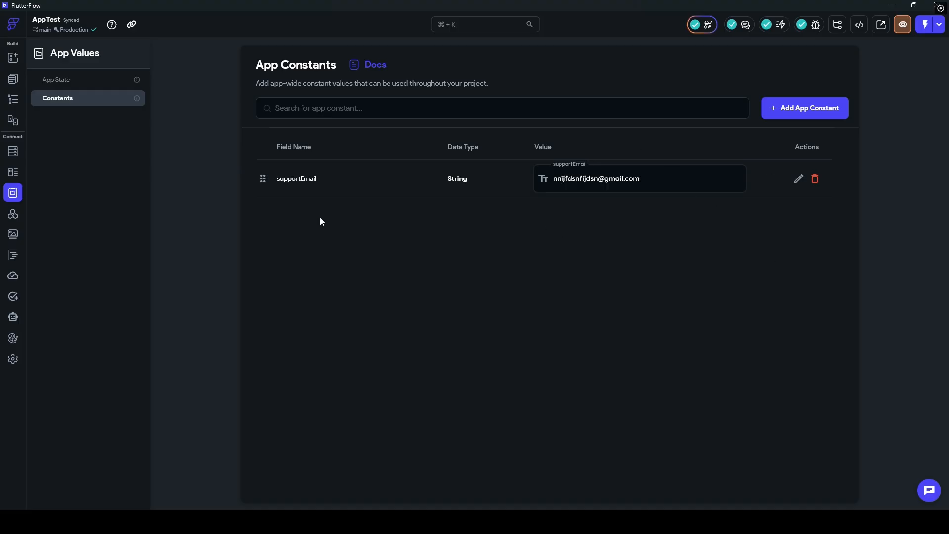
{"action": "left_click_drag", "start_coordinate": [262, 178], "coordinate": [277, 195]}
Step: Switch between the App State and Constants lists, then return to the HomePage editor
{"action": "left_click", "coordinate": [69, 80]}
{"action": "left_click", "coordinate": [57, 98]}
{"action": "left_click", "coordinate": [58, 81]}
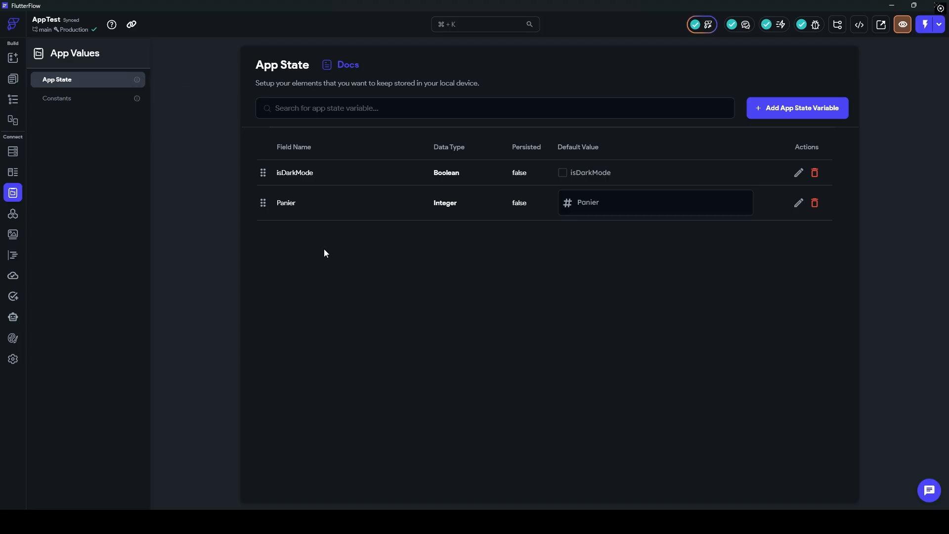
{"action": "left_click", "coordinate": [12, 79]}
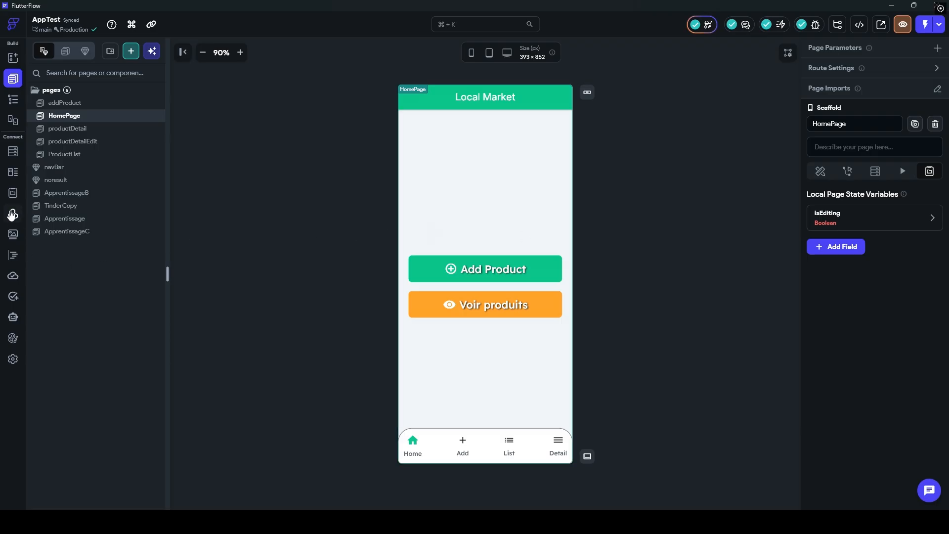
{"action": "left_click", "coordinate": [13, 193]}
{"action": "left_click", "coordinate": [62, 104]}
{"action": "left_click", "coordinate": [13, 78]}
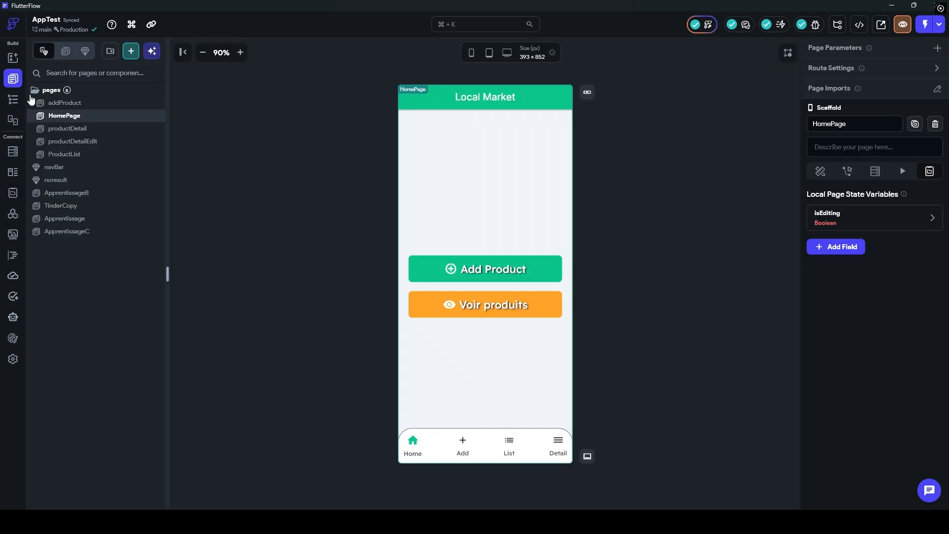